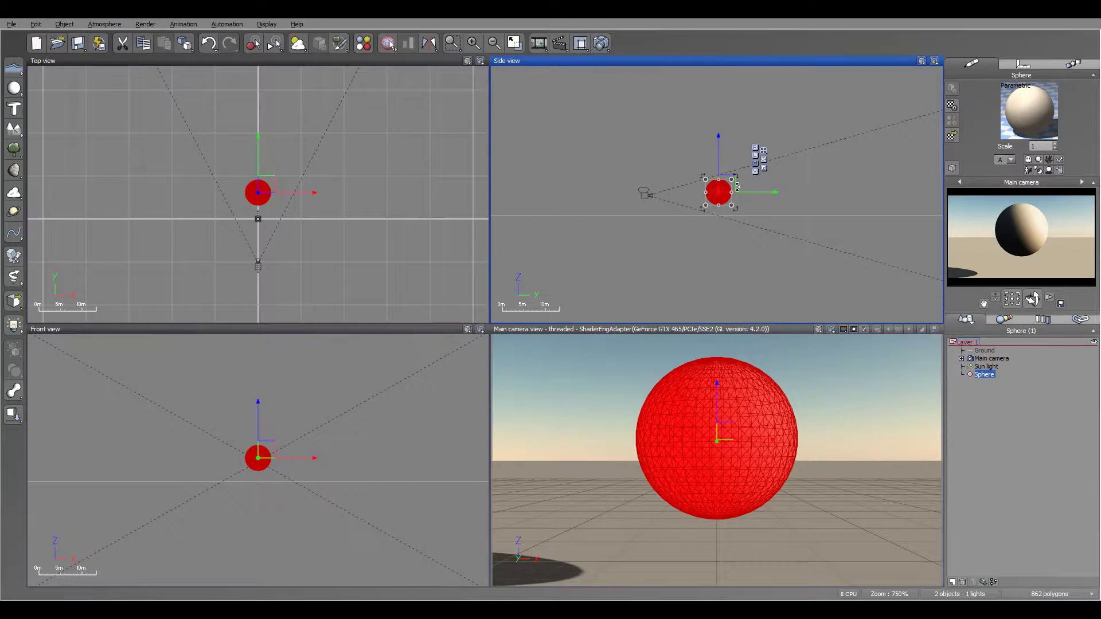
Step: Change the sphere's material to EcoSystem/Particles and add the blue sphere object bb.vob to its population
double_click(1002, 127)
left_click_drag(329, 93, 545, 87)
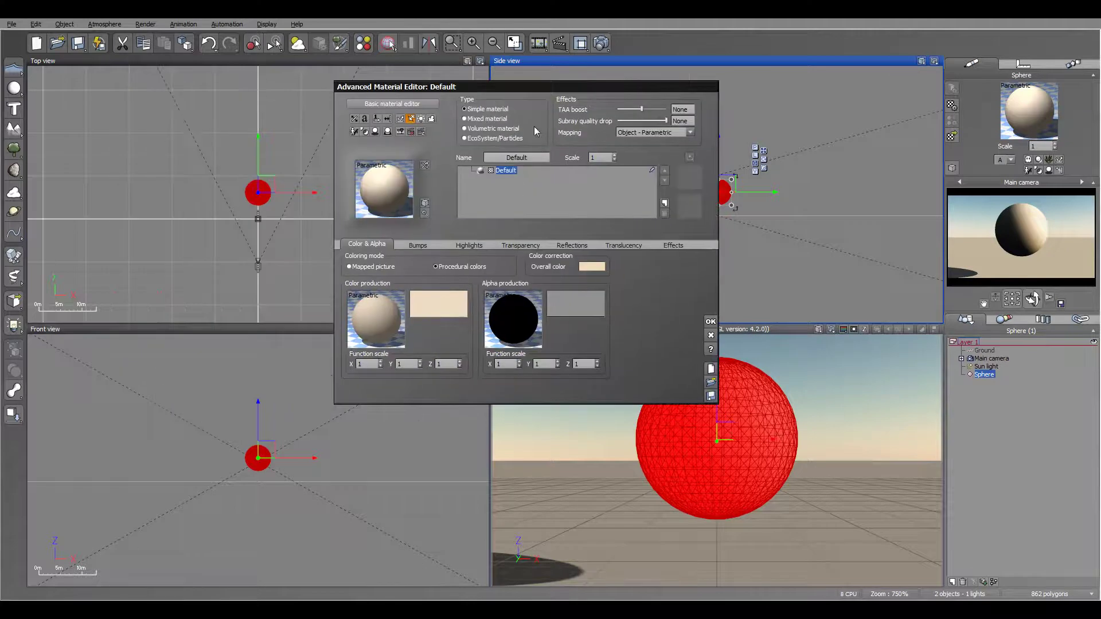
left_click(494, 139)
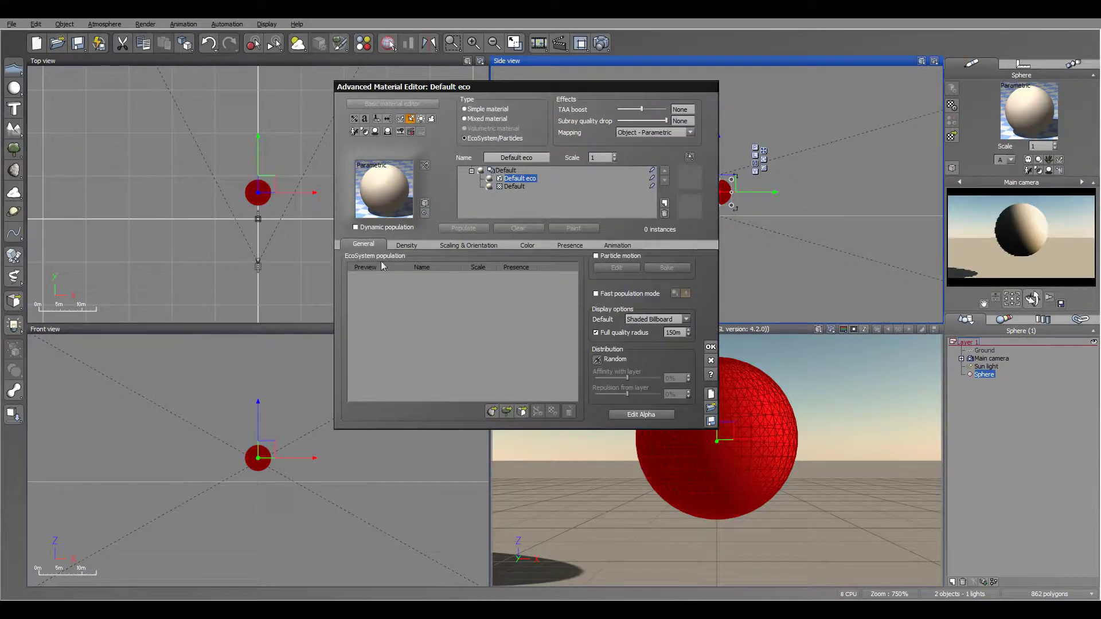
left_click(505, 414)
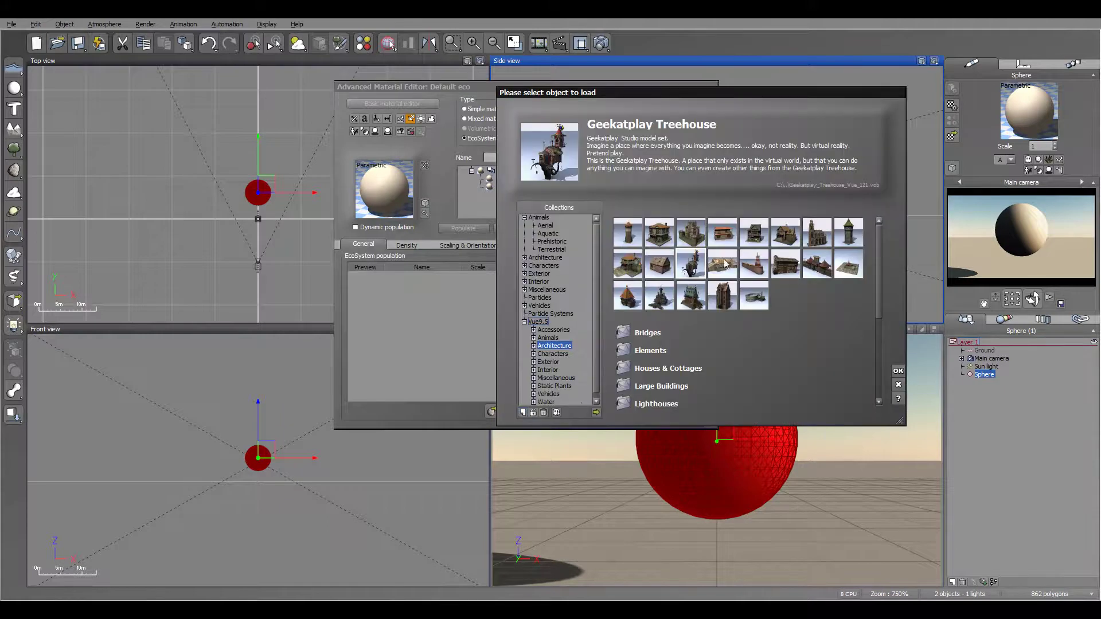
left_click(596, 412)
left_click(619, 143)
left_click(835, 294)
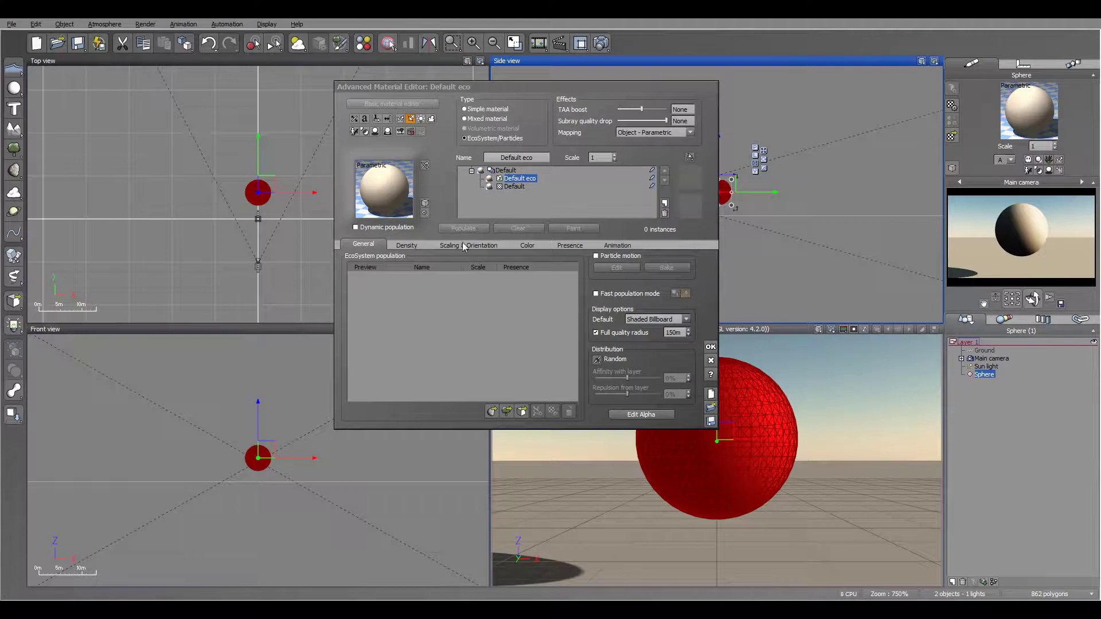
left_click_drag(545, 87, 388, 69)
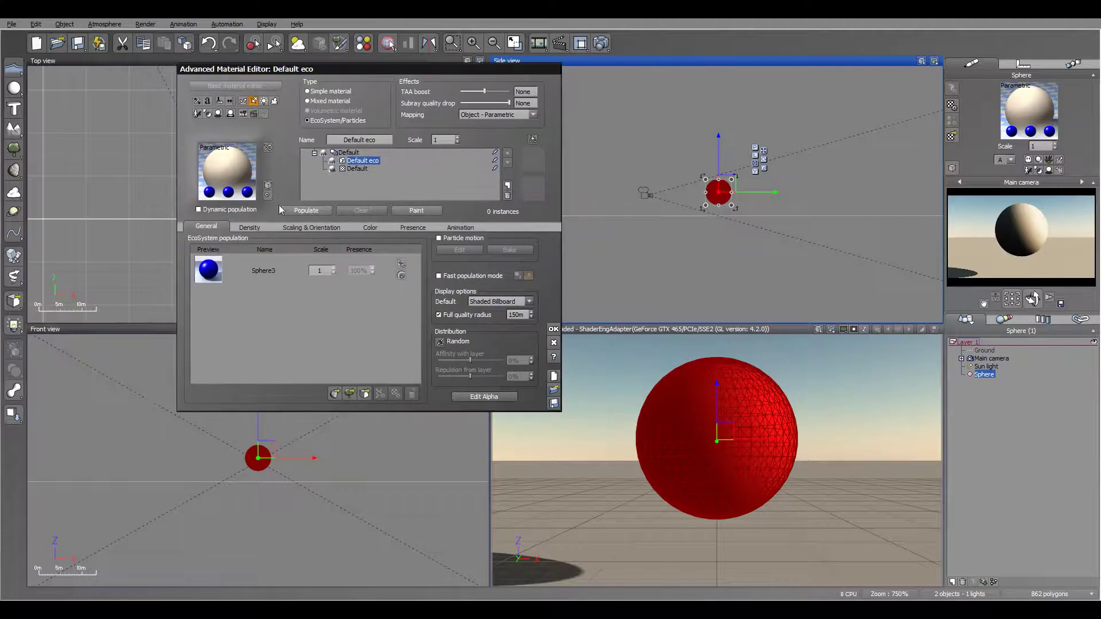
Step: Lower the EcoSystem's overall density to 15% and populate the sphere
left_click(306, 210)
left_click(762, 320)
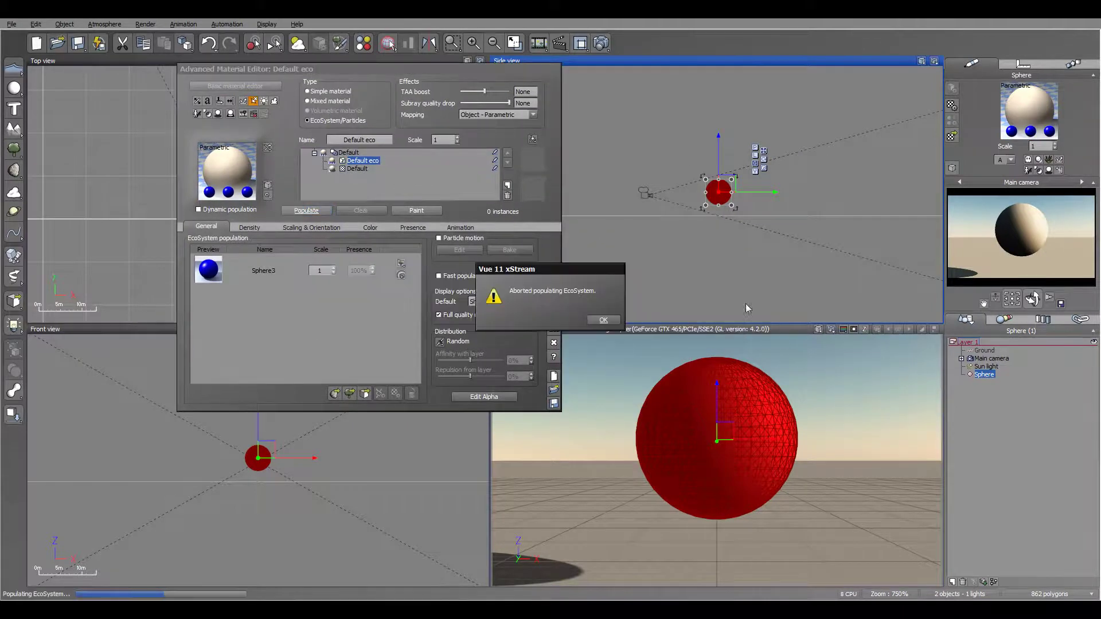
left_click(600, 320)
left_click(254, 227)
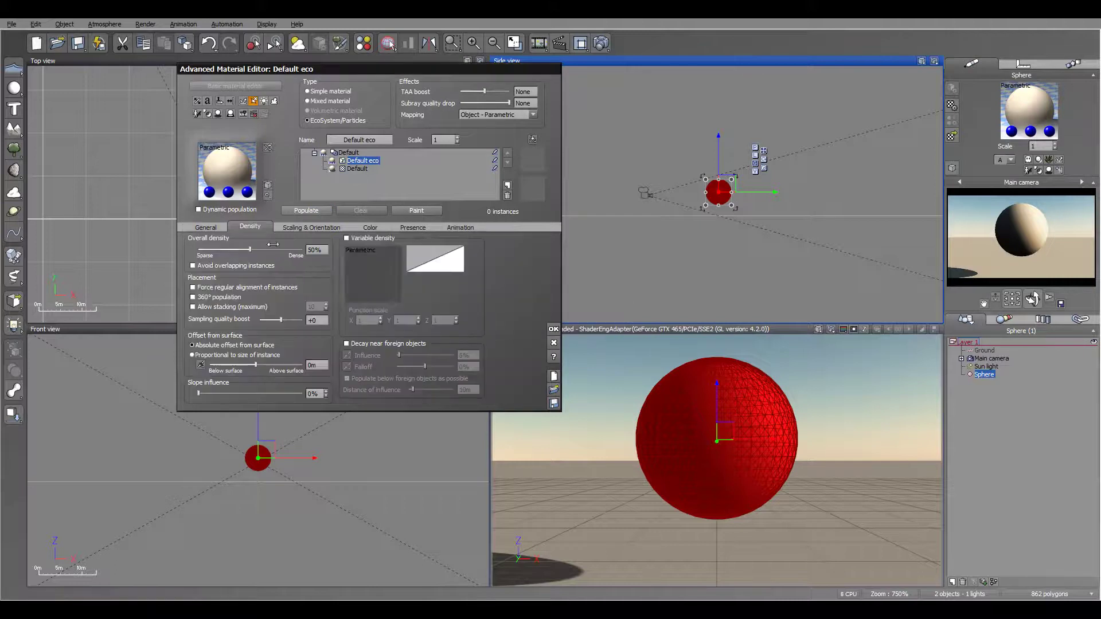
left_click(306, 210)
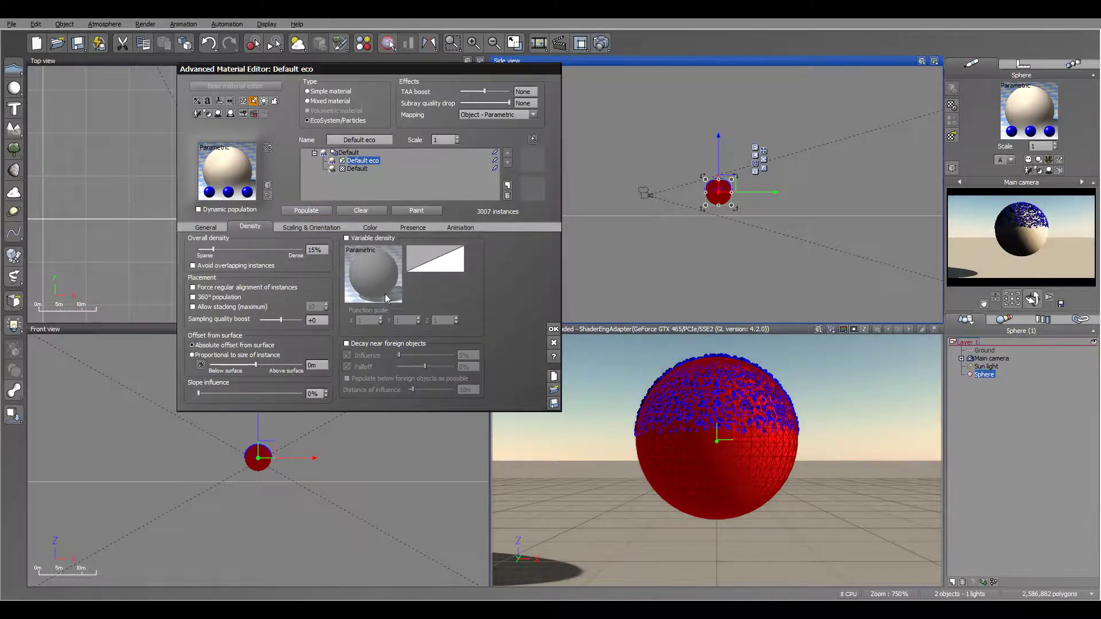
Step: Enable 360° population for the sphere's EcoSystem, repopulate it and accept the material
left_click(193, 297)
left_click(306, 210)
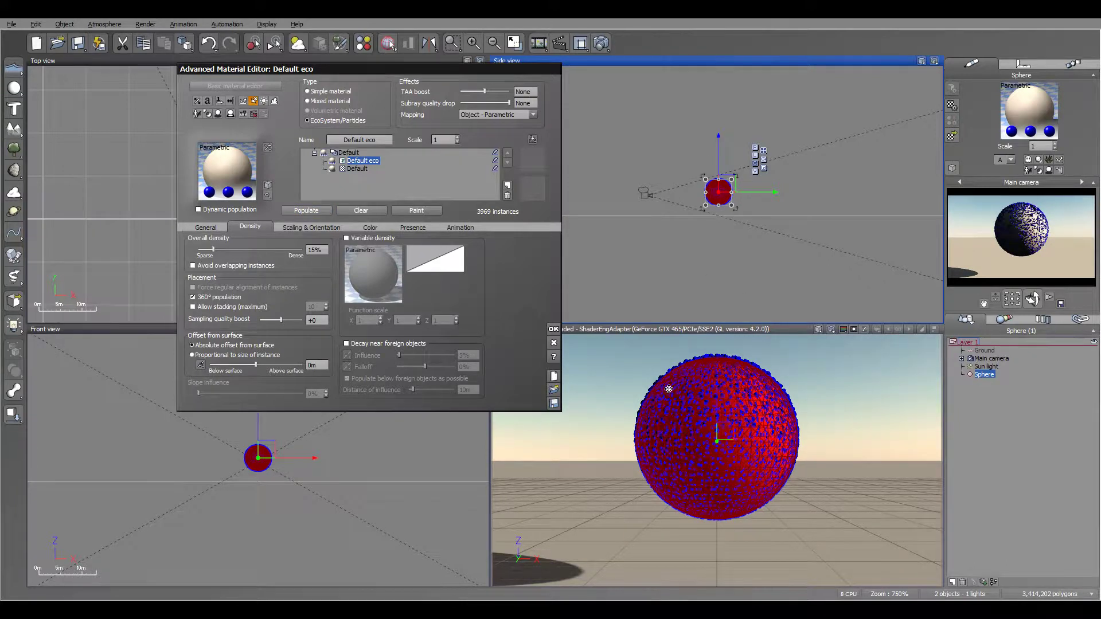
left_click(553, 331)
Step: Replace the sphere with three new ones: one flattened on the ground, an upright narrow one beside its centre, and one on top
key("Delete")
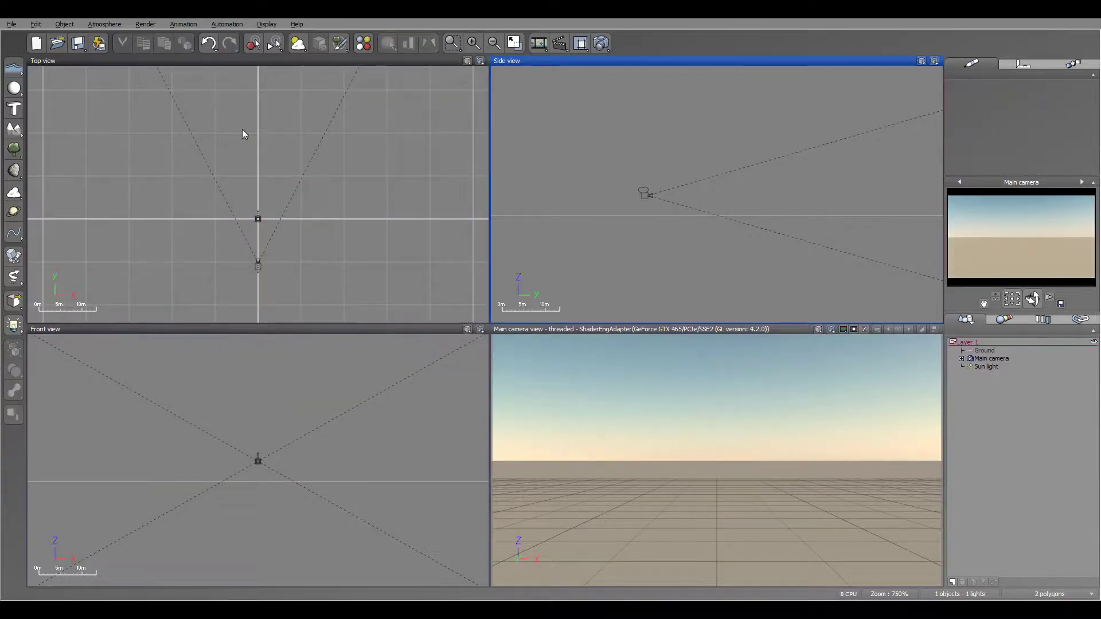
left_click(14, 87)
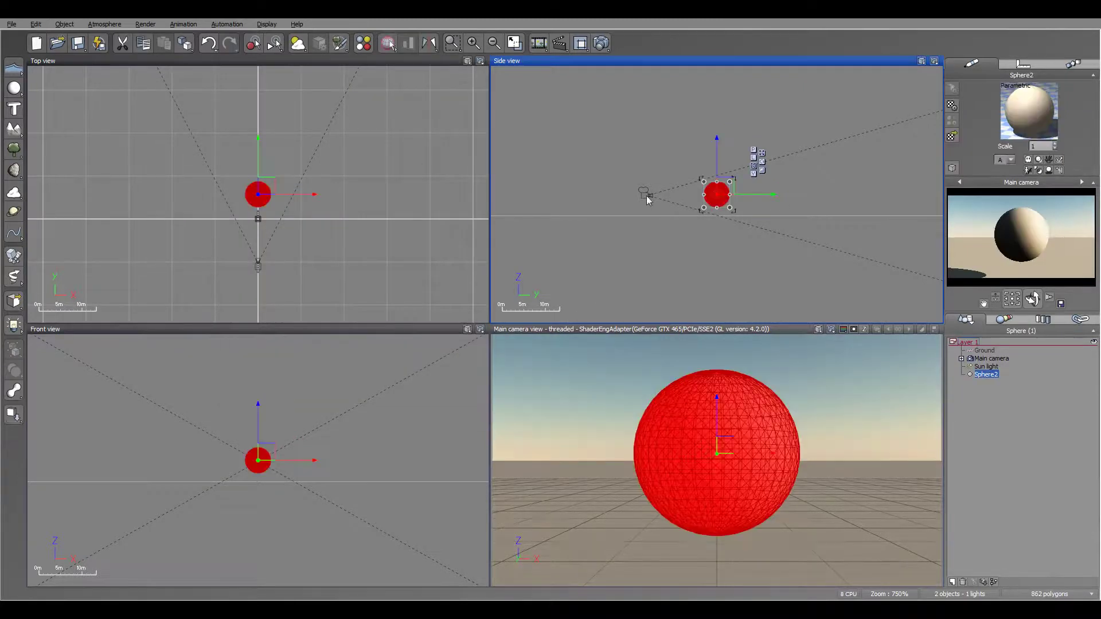
left_click_drag(721, 190, 746, 191)
key("ctrl+d")
left_click_drag(278, 167, 291, 167)
left_click_drag(740, 188, 732, 159, "alt")
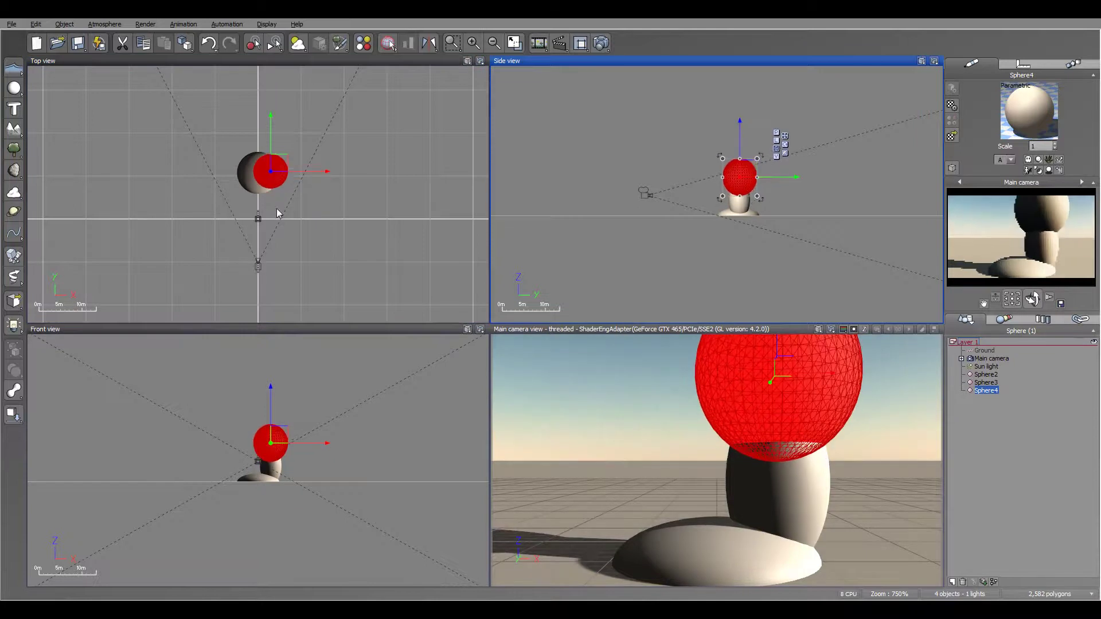
Step: Widen and flatten the topmost sphere into a broad ellipsoid cap and shift it so it overhangs the base
left_click(270, 172)
left_click_drag(253, 171, 240, 170)
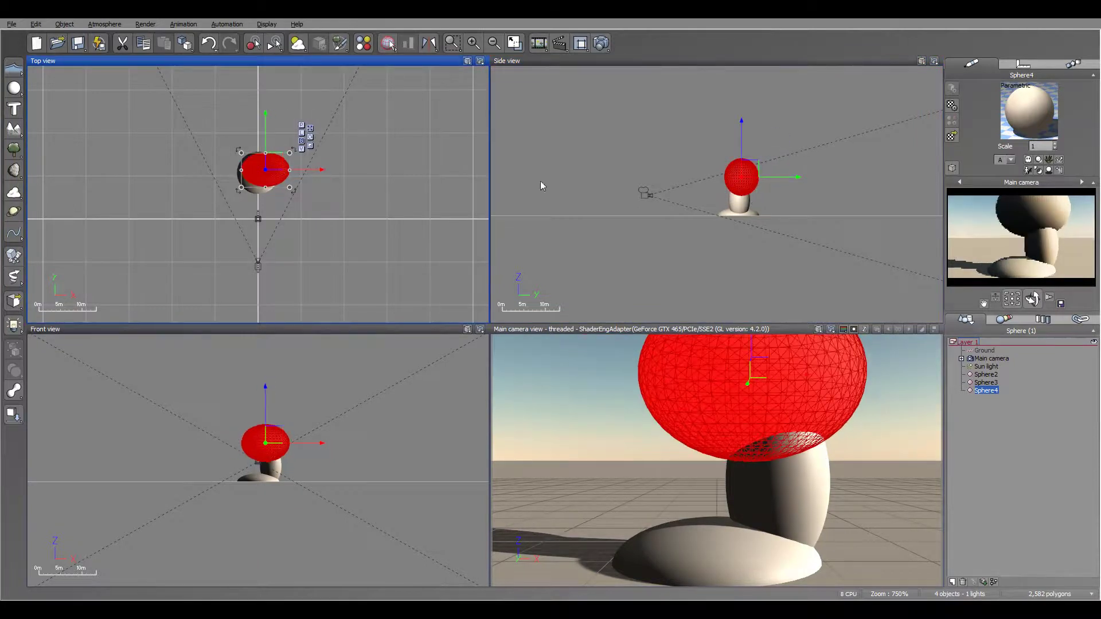
left_click(743, 175)
mouse_move(723, 177)
left_mouse_down()
mouse_move(704, 177)
mouse_move(732, 169)
mouse_move(721, 176)
left_mouse_up()
left_click(273, 194)
mouse_move(273, 194)
left_mouse_down()
mouse_move(255, 189)
mouse_move(267, 189)
left_mouse_up()
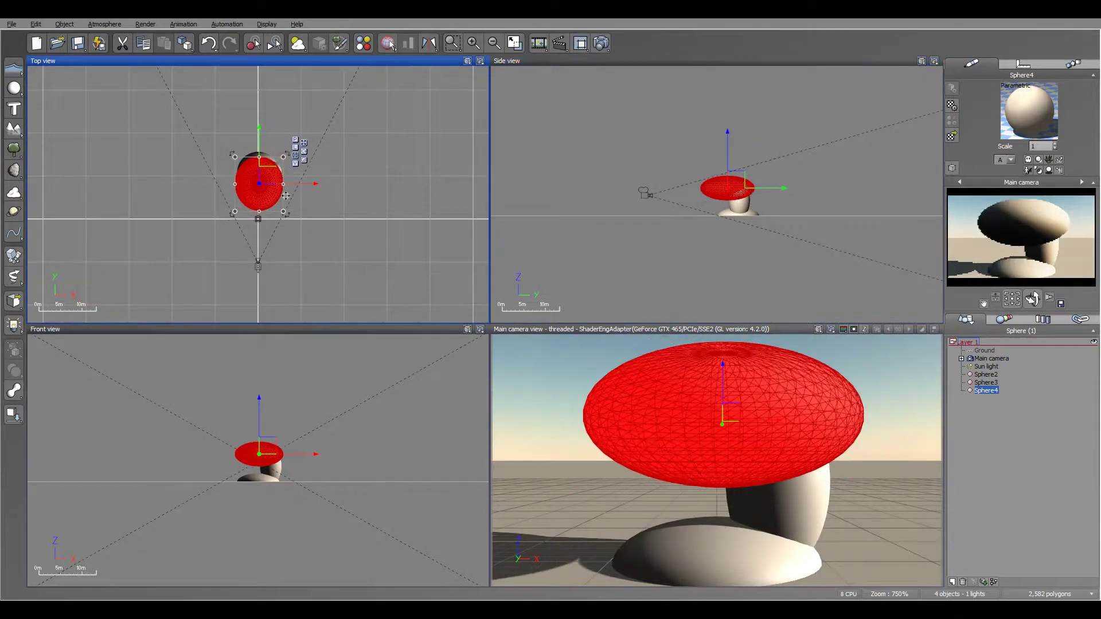
Step: Combine the three reshaped spheres into a single metablob
left_click(985, 375, "shift")
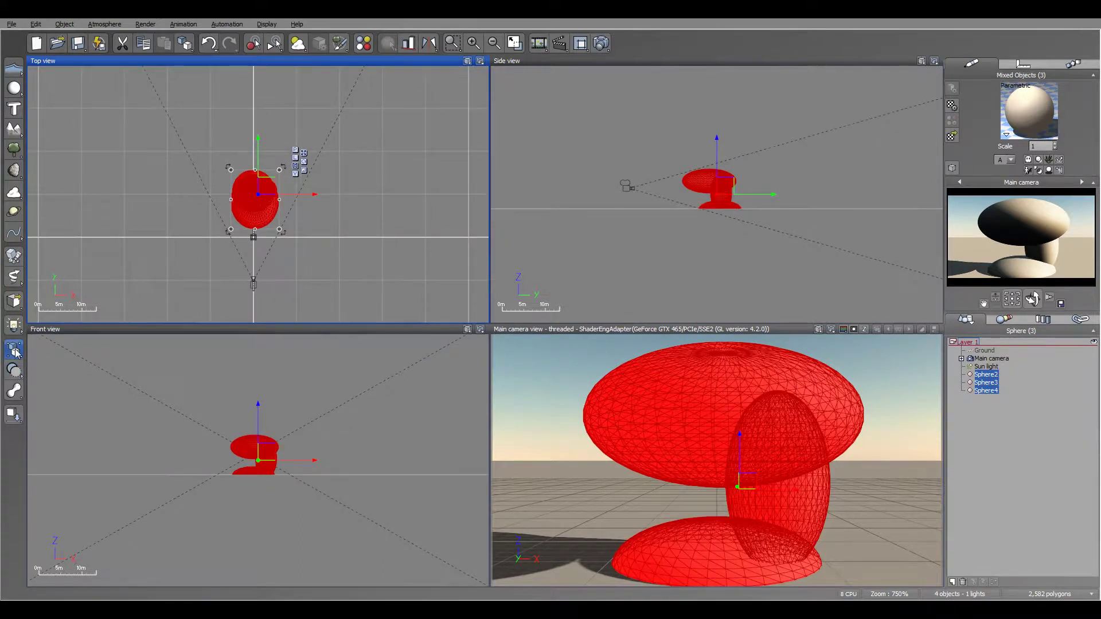
left_click(14, 391)
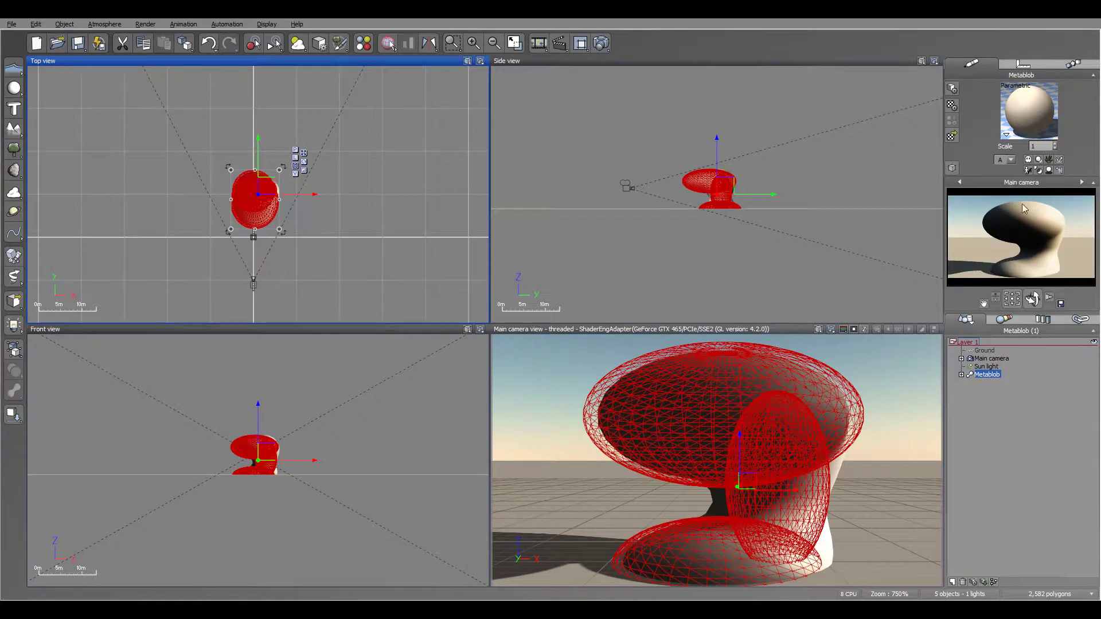
Step: Change the metablob's material to EcoSystem/Particles and add the red sphere object br.vob to its population
double_click(1026, 108)
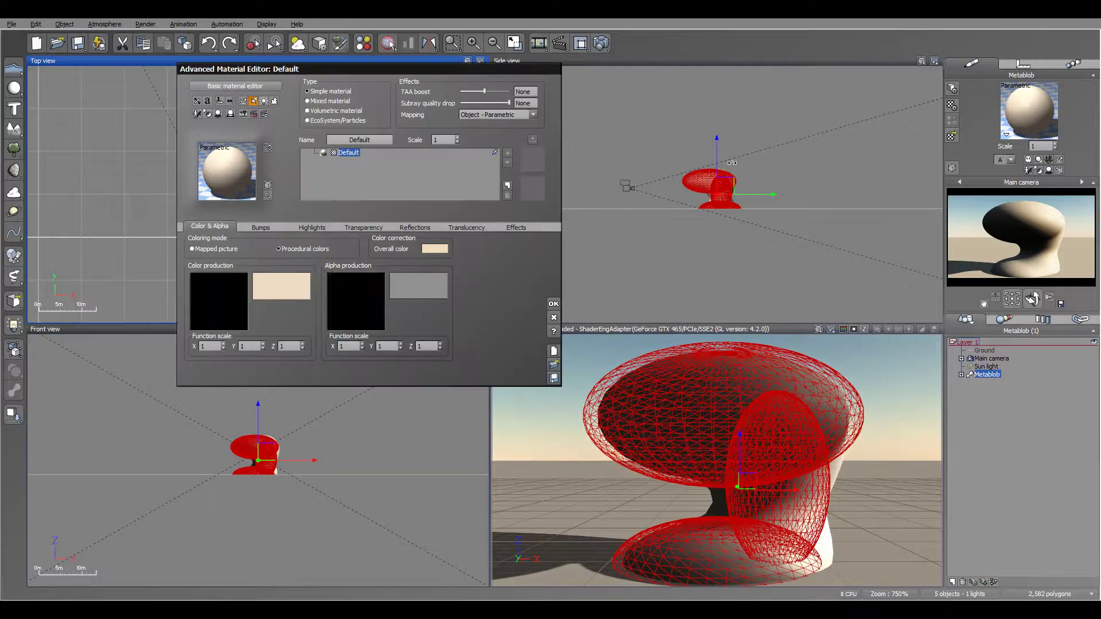
left_click(347, 120)
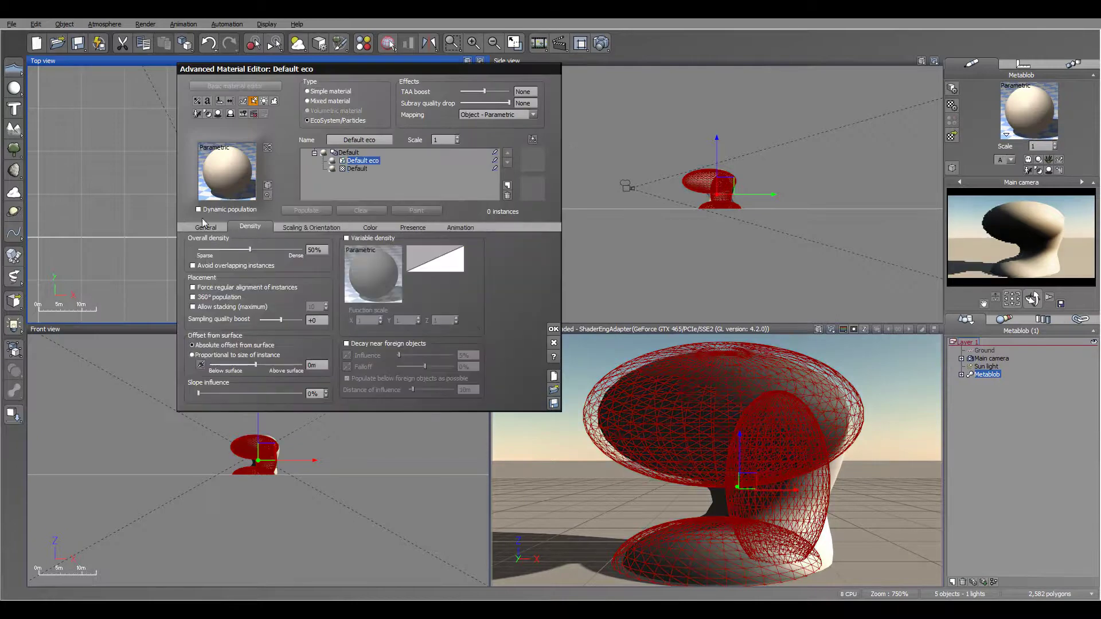
left_click(366, 394)
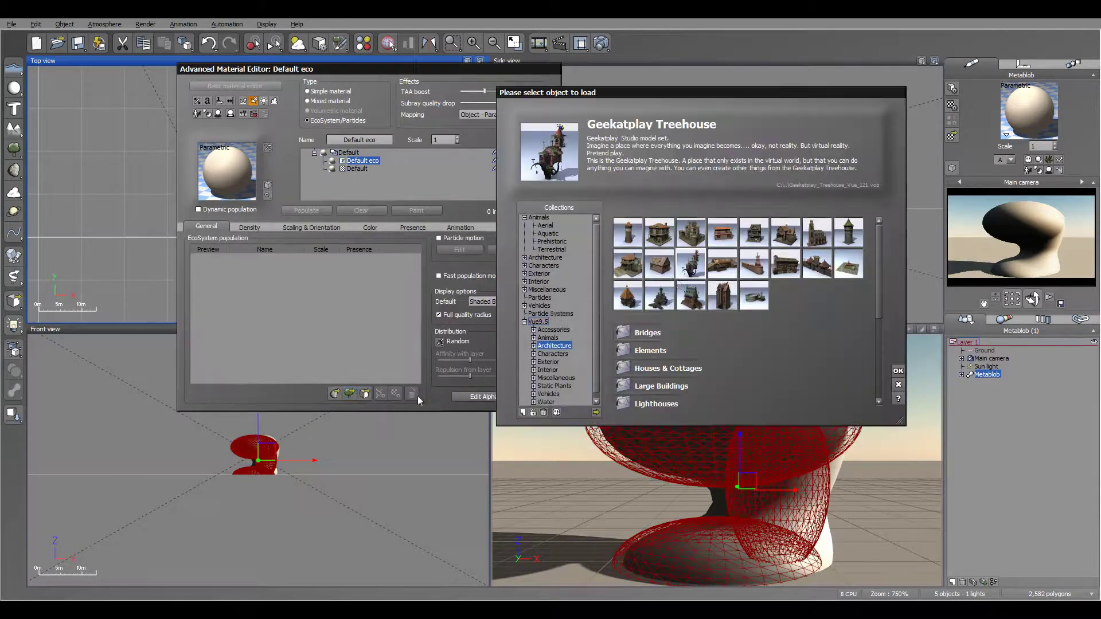
left_click(596, 412)
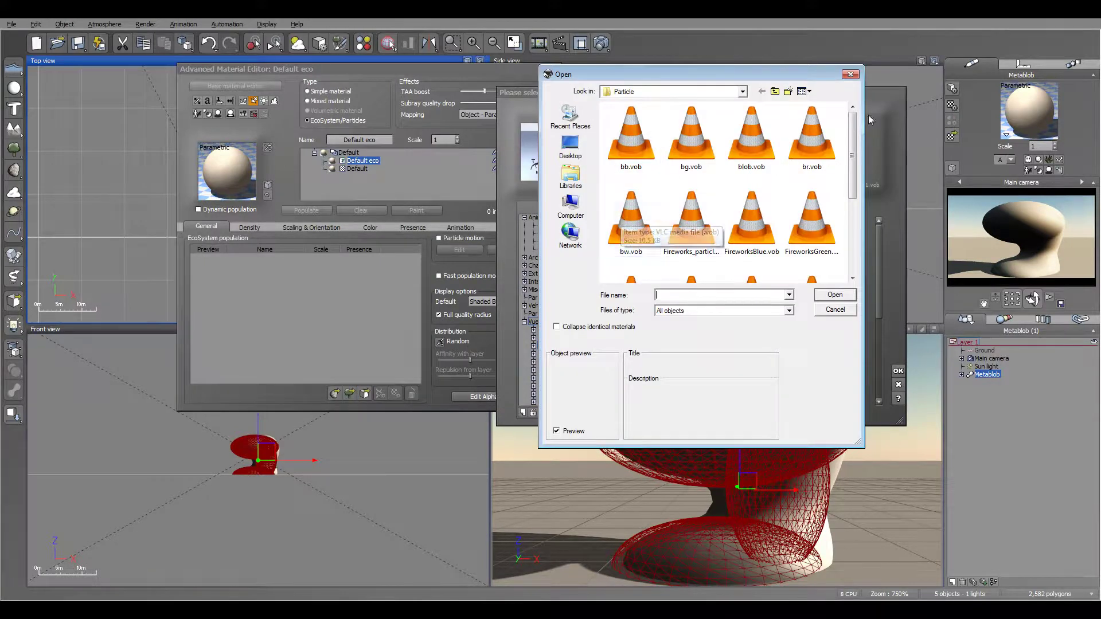
left_click(803, 147)
left_click(835, 295)
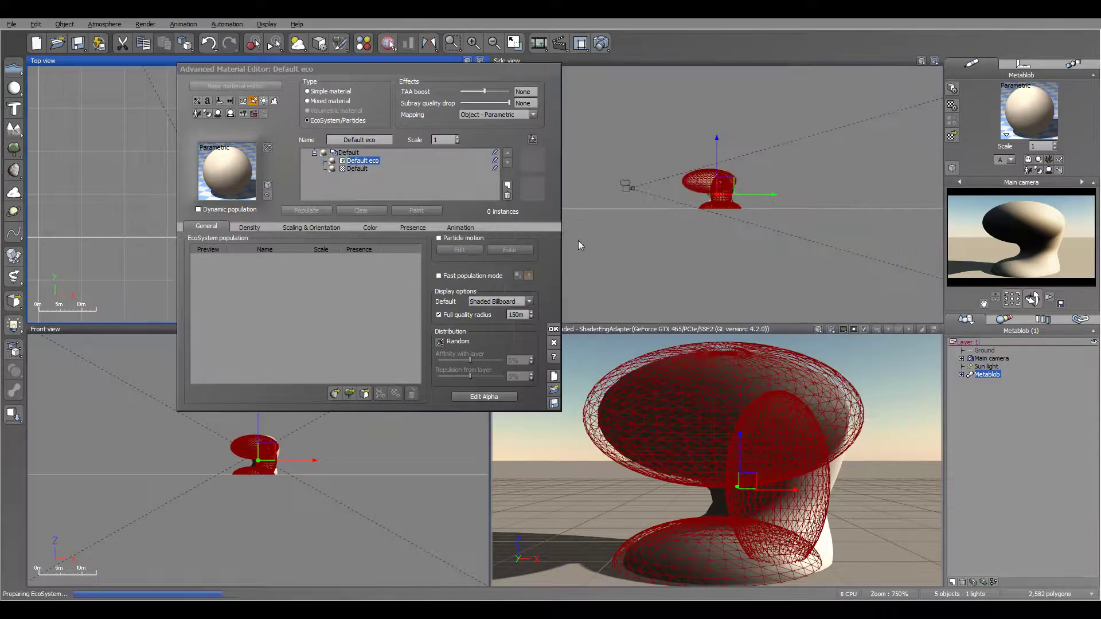
Step: Set the red-sphere EcoSystem's overall density to 21%, enable 360° population and populate the metablob
left_click(268, 228)
left_click(300, 211)
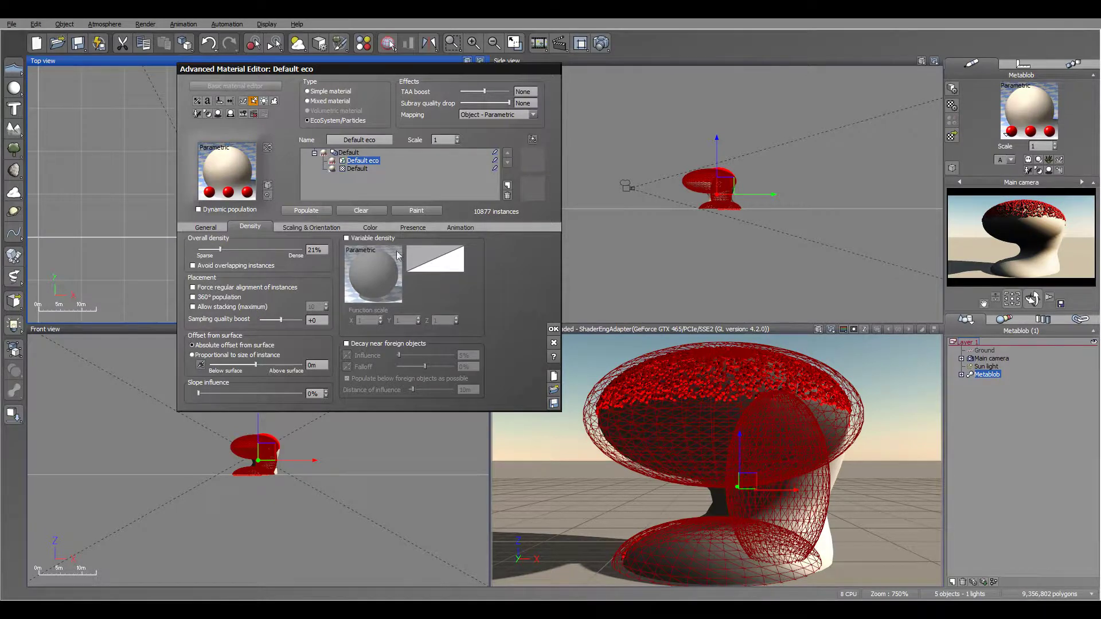
left_click(208, 298)
left_click(296, 210)
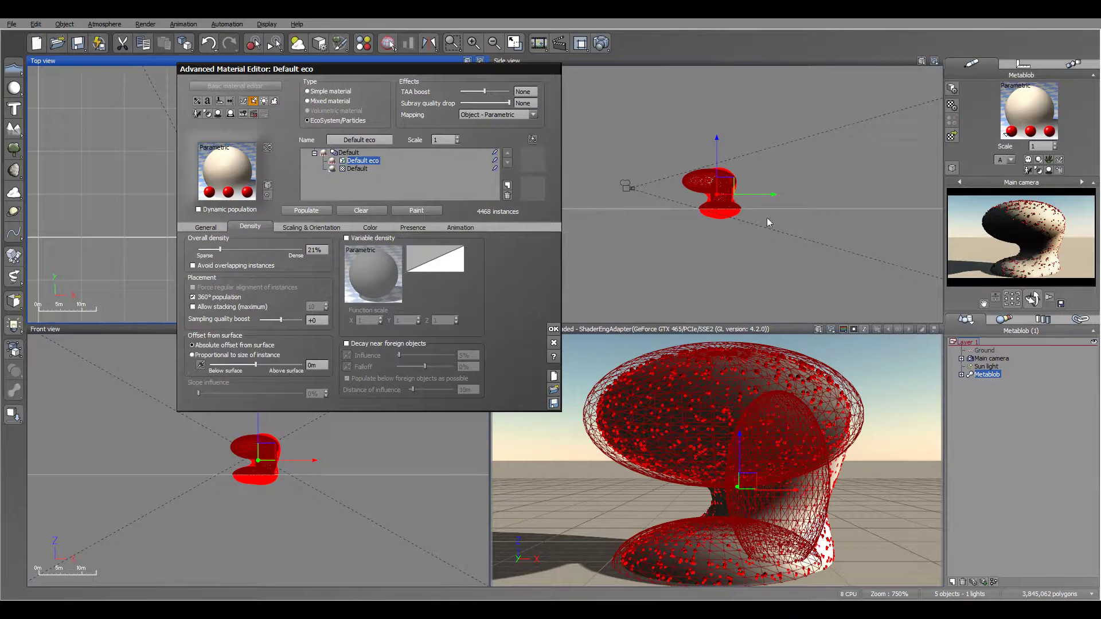
Step: Raise the red-sphere EcoSystem's overall density to 35% and repopulate the metablob
left_click(711, 190)
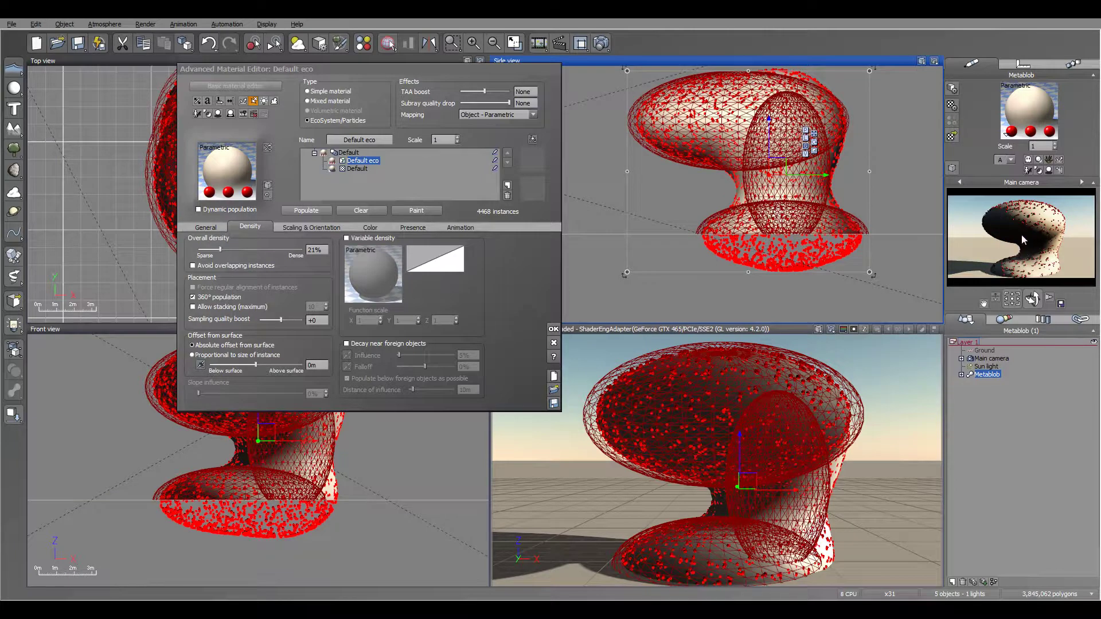
left_click_drag(219, 248, 233, 249)
left_click(306, 210)
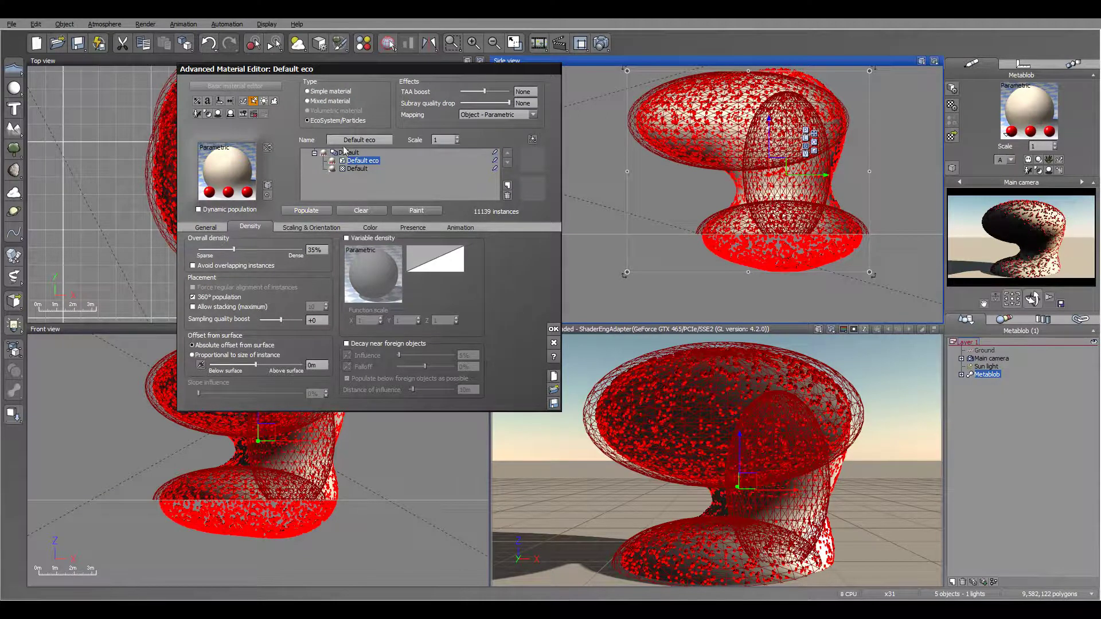
Step: Add a second EcoSystem layer to the metablob's material and load the blue sphere object bb.vob into its population
left_click(360, 169)
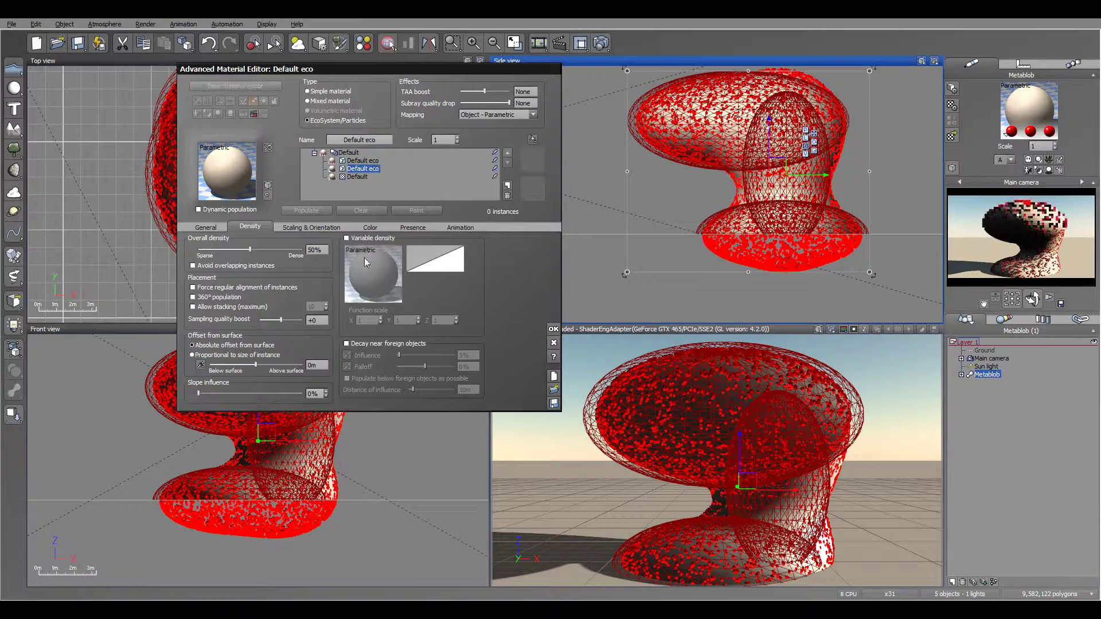
left_click(204, 227)
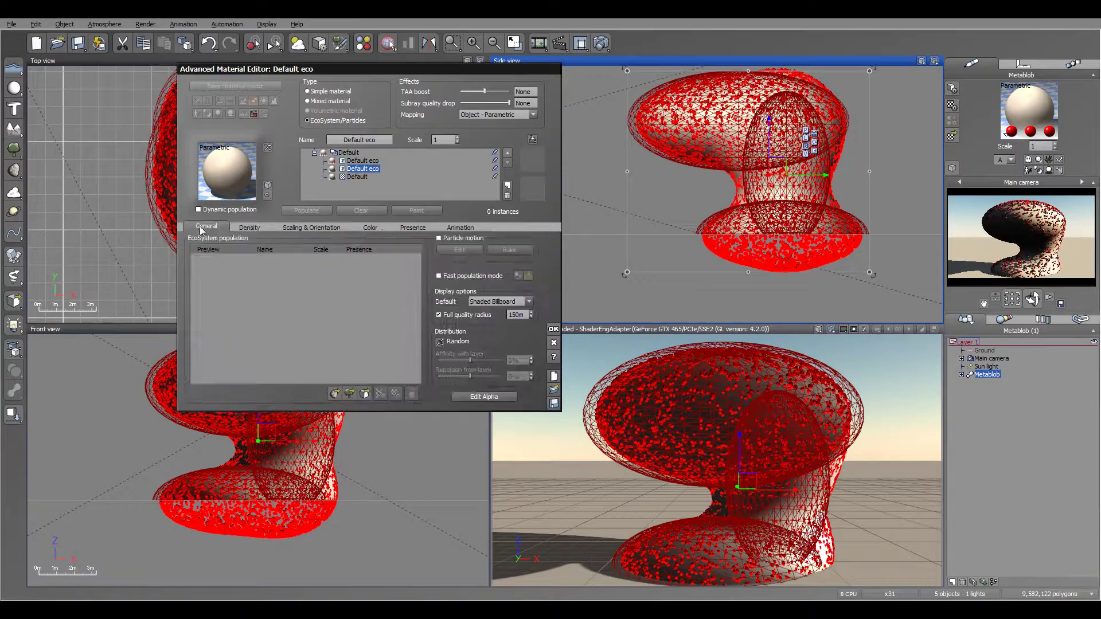
left_click(366, 393)
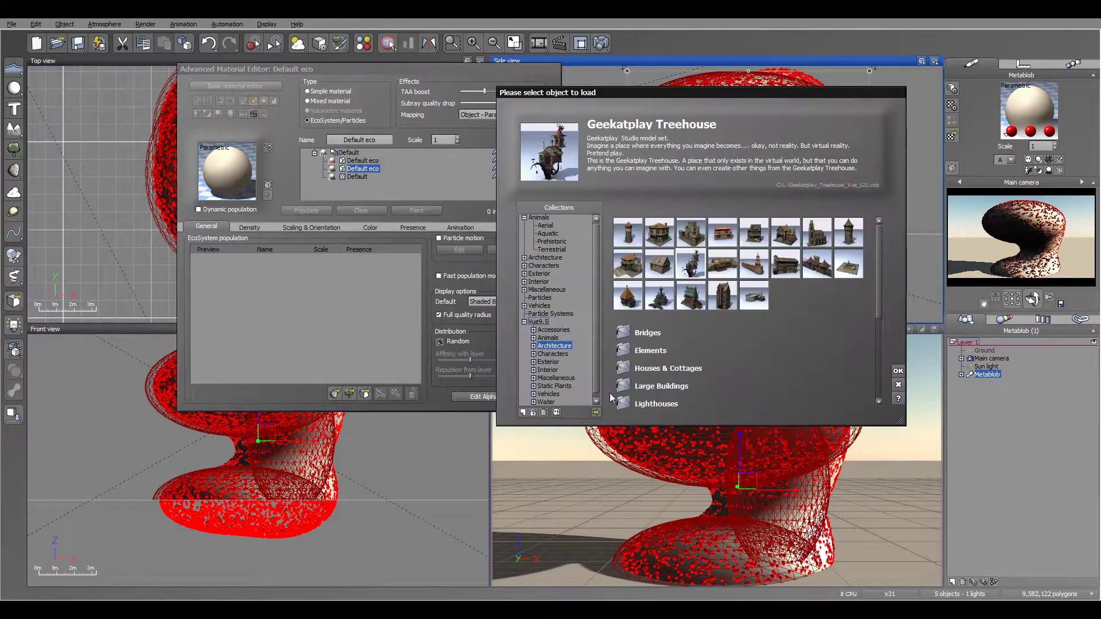
left_click(597, 411)
left_click(631, 137)
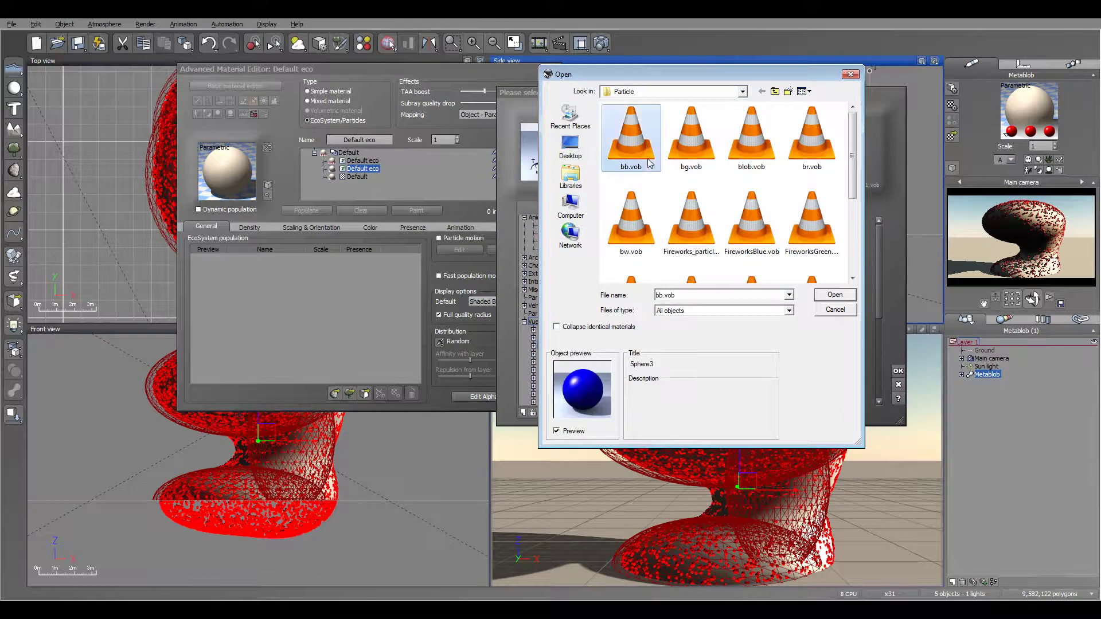
left_click(833, 290)
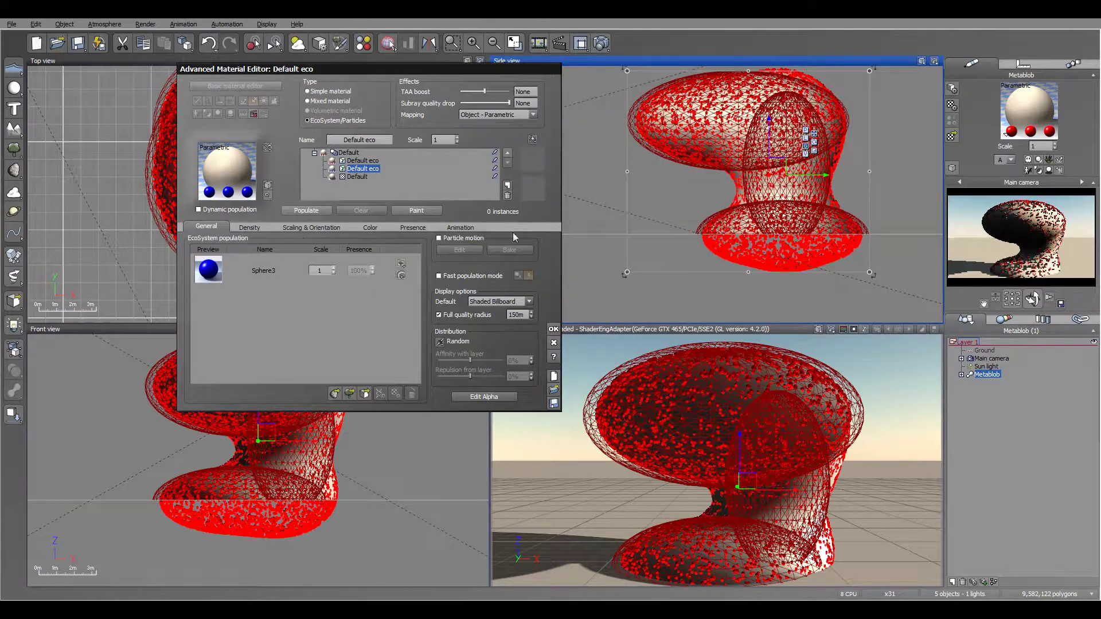
Step: Enable 360° population on the blue-sphere layer and populate the metablob with it
left_click(251, 228)
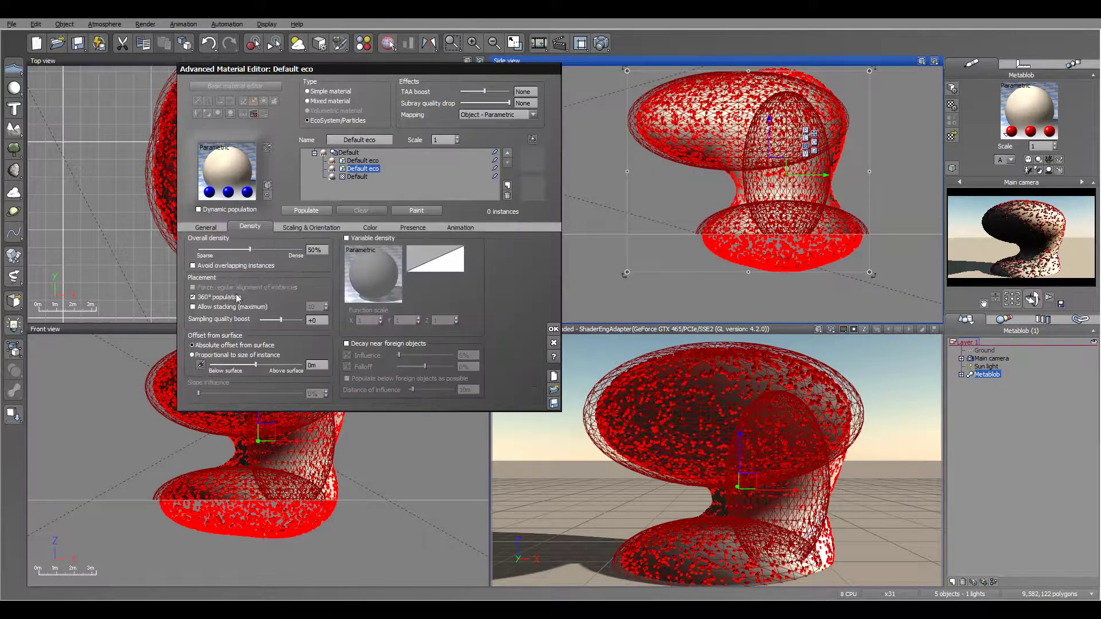
left_click(305, 211)
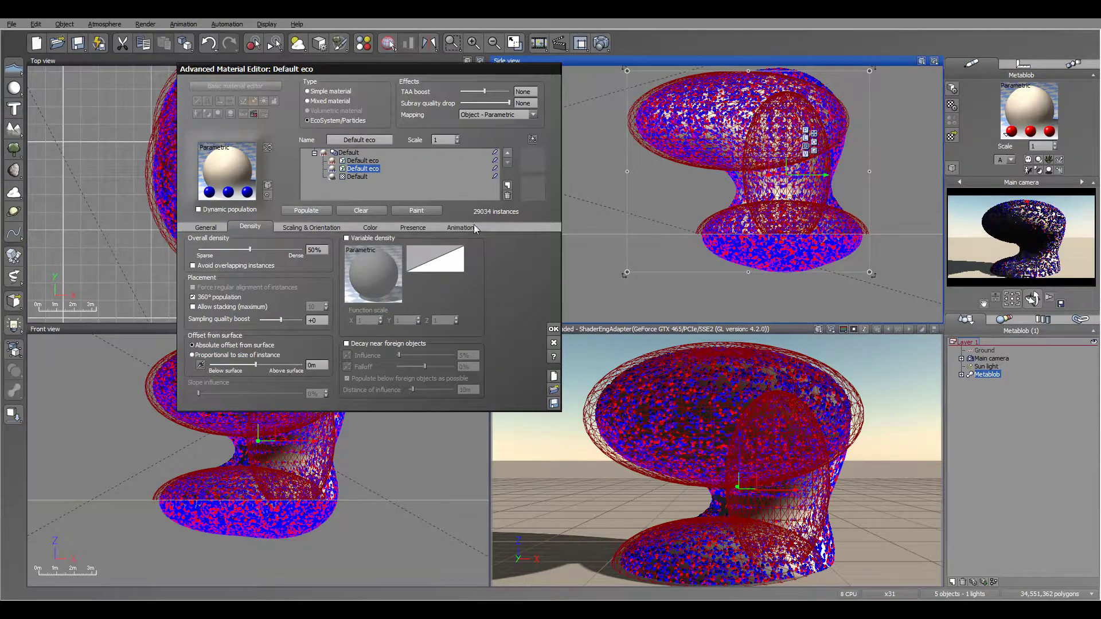
Step: Limit the blue-sphere layer's slope range to 0°–61° and repopulate it
left_click(414, 228)
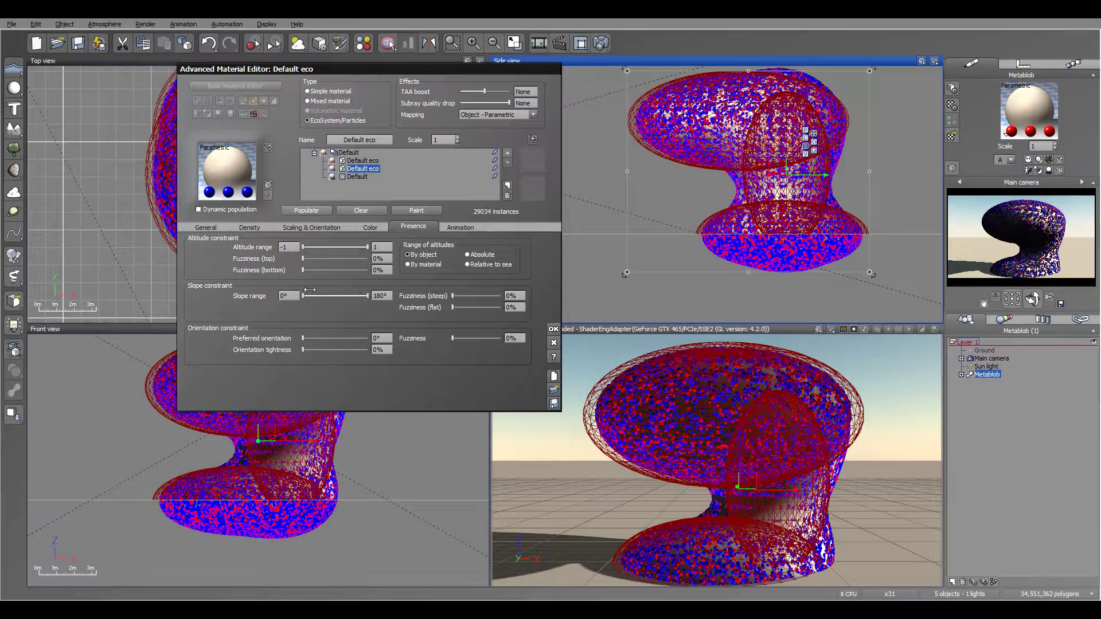
left_click_drag(363, 296, 324, 296)
left_click(307, 211)
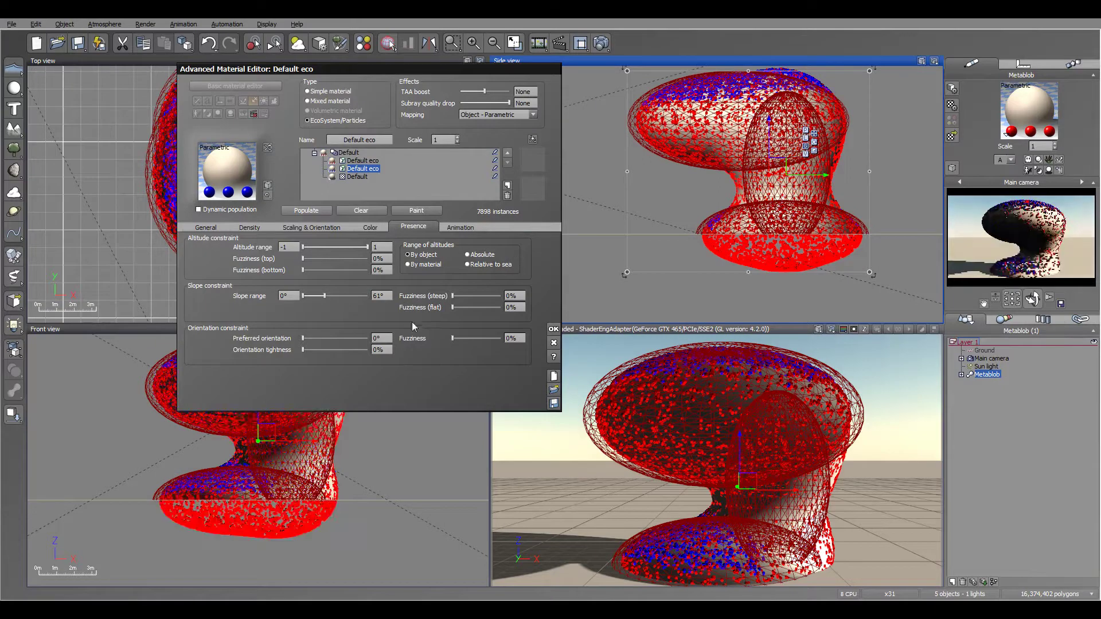
Step: Set the blue-sphere layer's slope range to 92°–180° and repopulate it
mouse_move(325, 296)
left_mouse_down()
mouse_move(366, 296)
mouse_move(336, 296)
left_mouse_up()
left_click(306, 210)
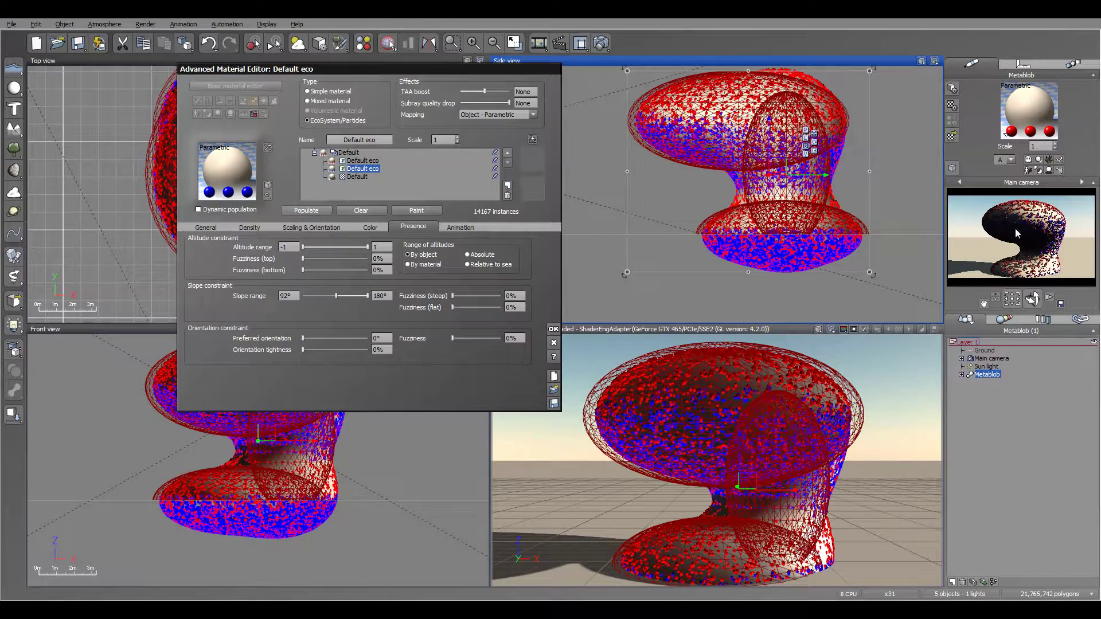
Step: Restrict the blue-sphere layer to slopes of 121°–180° and altitudes of -0.2 to 1, repopulating the metablob after each change
left_click_drag(336, 295, 347, 296)
left_click(306, 211)
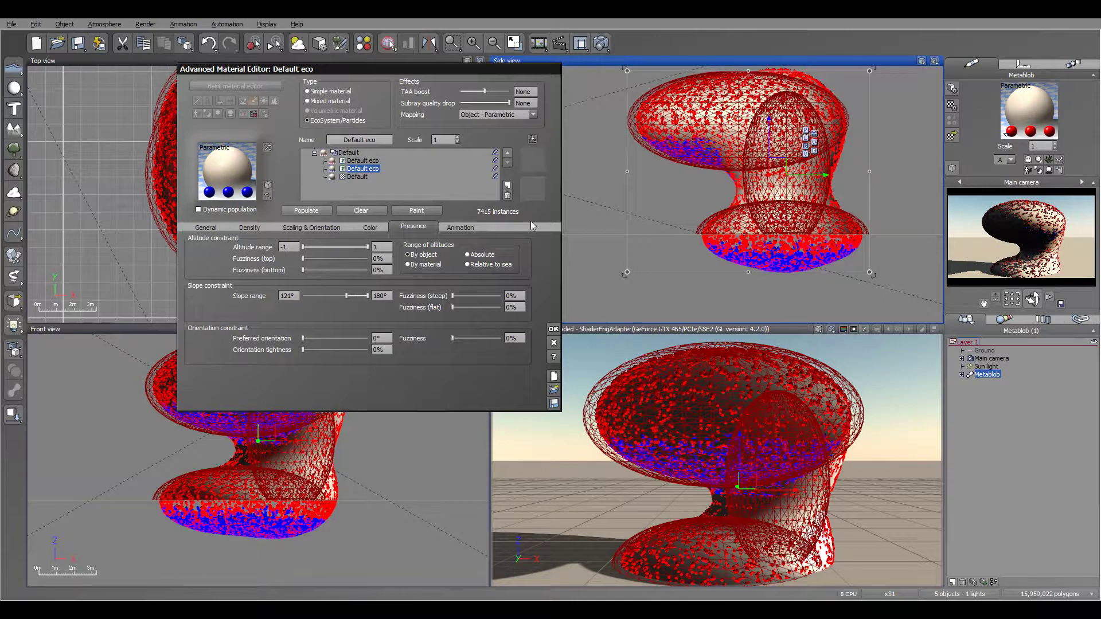
left_click_drag(303, 246, 328, 247)
left_click(306, 211)
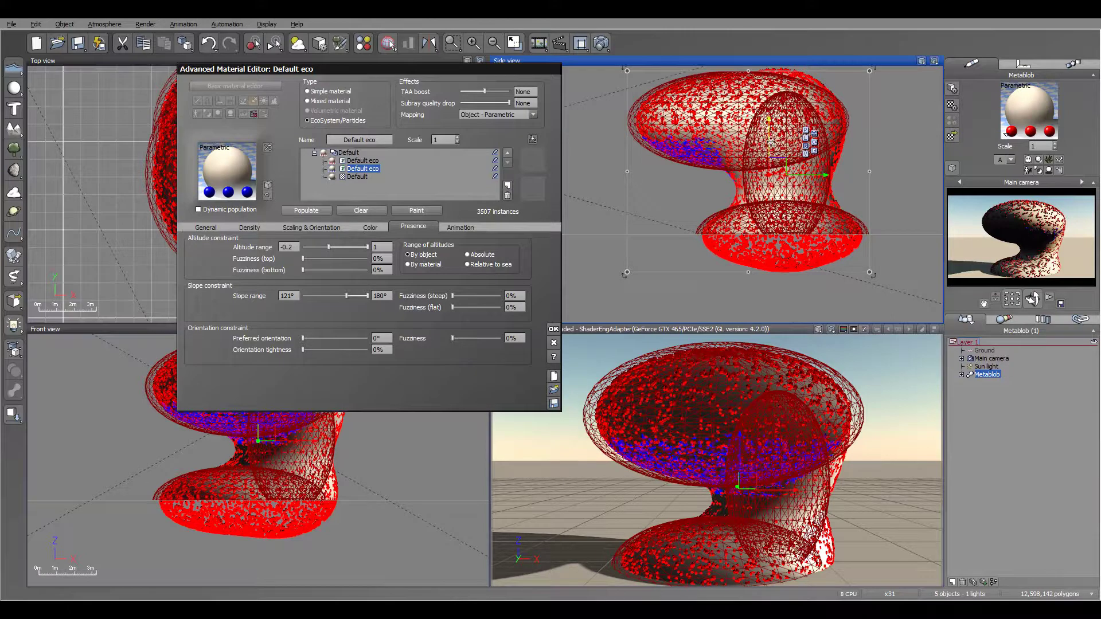
left_click_drag(774, 120, 769, 118)
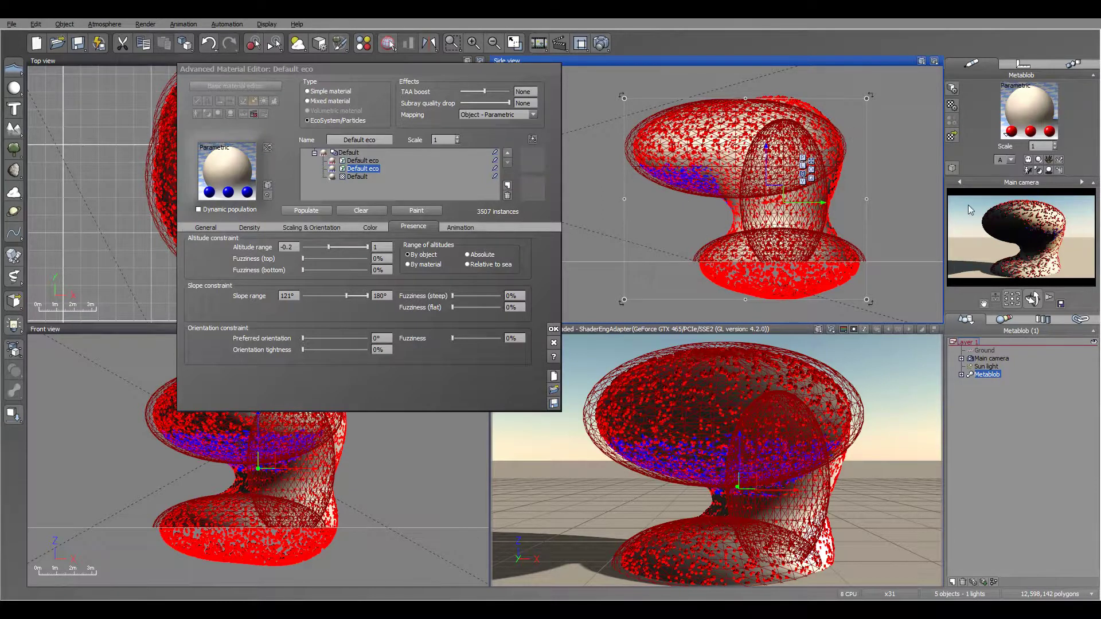
Step: Switch to Windows Photo Viewer to examine the rocks3.jpg example render, close it, and move the material editor clear of the top view
key("alt+Tab")
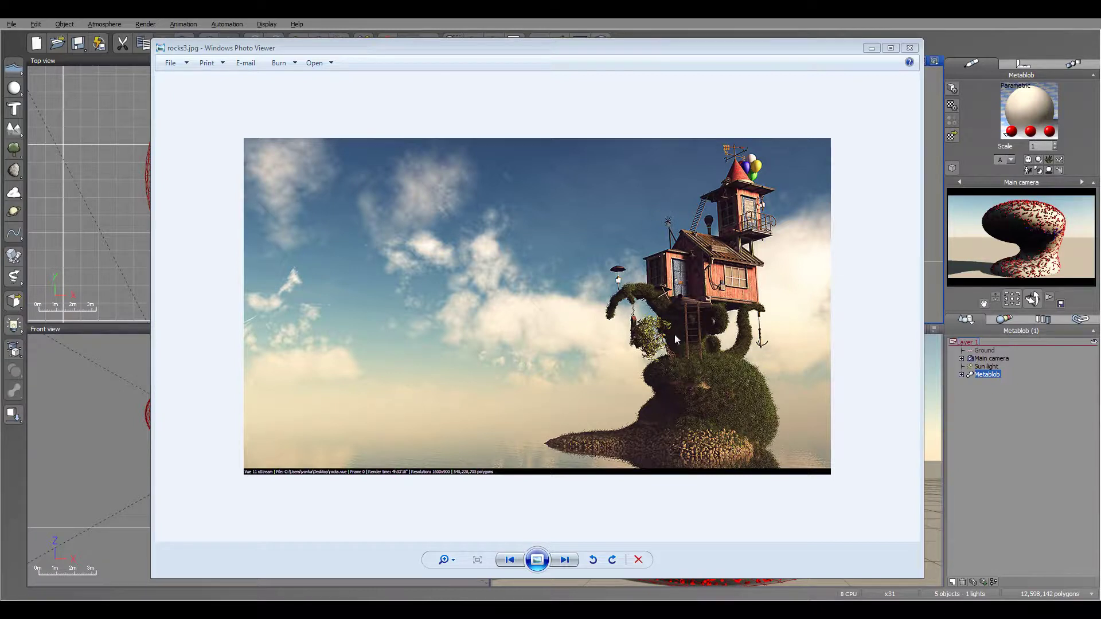
left_click(909, 47)
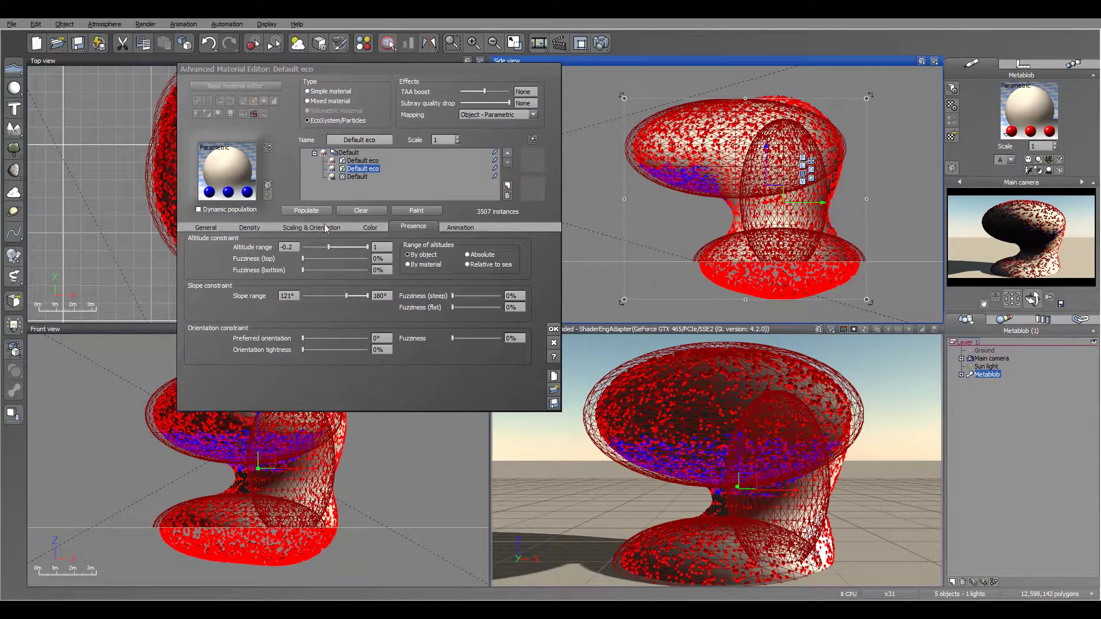
left_click_drag(507, 70, 538, 102)
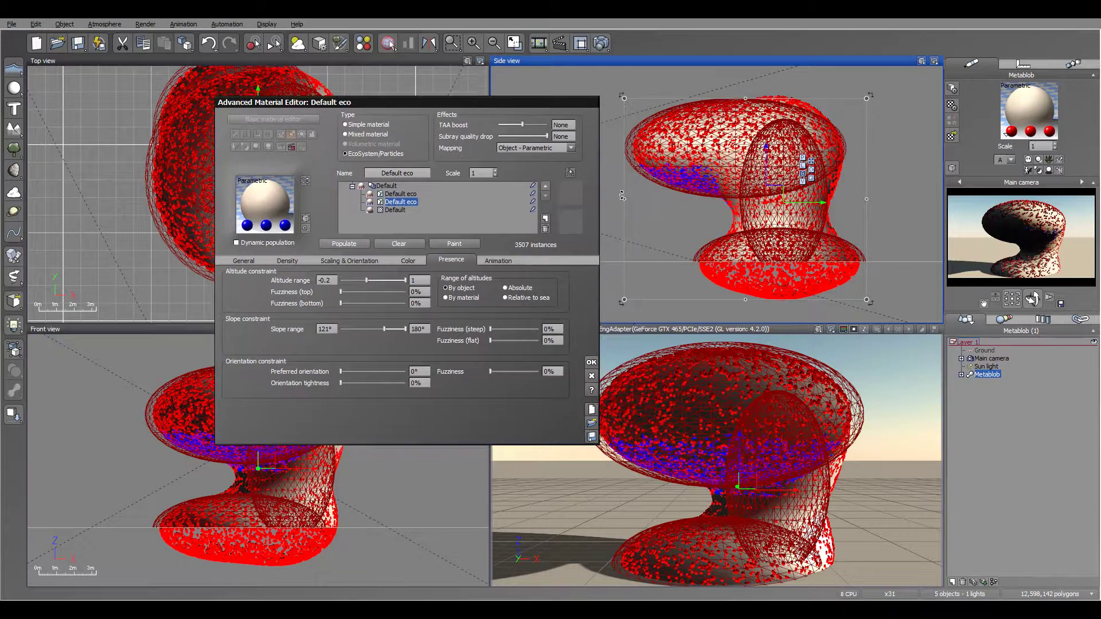